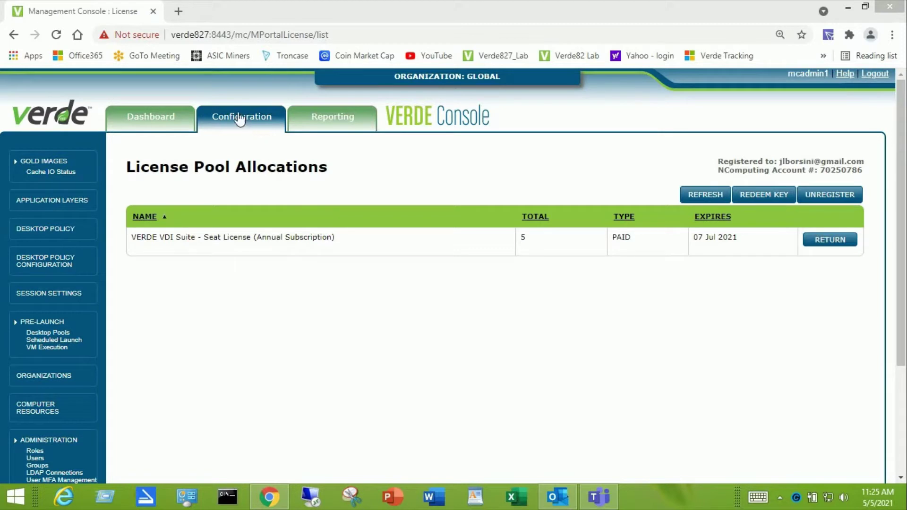
Go to Gold Images from the Configuration menu
mouse_move(239, 118)
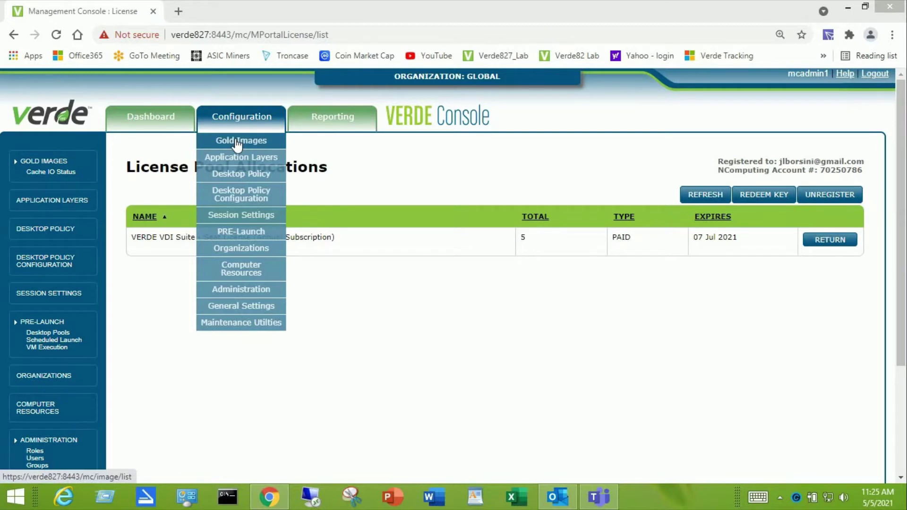
left_click(238, 141)
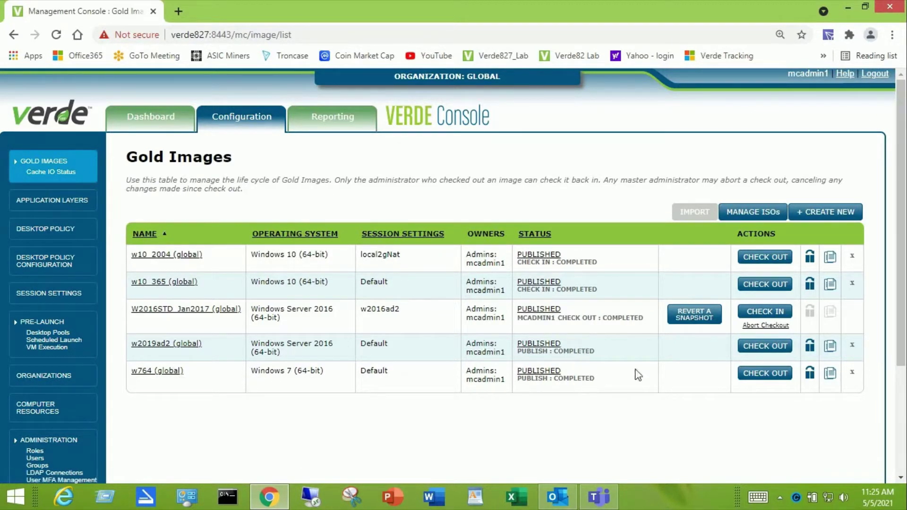
Import the Windows 10 1909 business editions ISO into the ISO library, then close the ISO manager
left_click(755, 213)
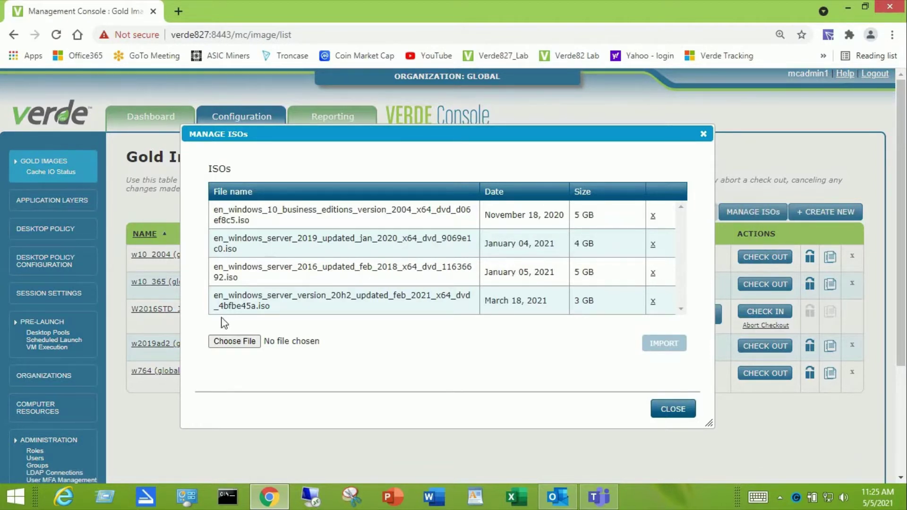
left_click(231, 342)
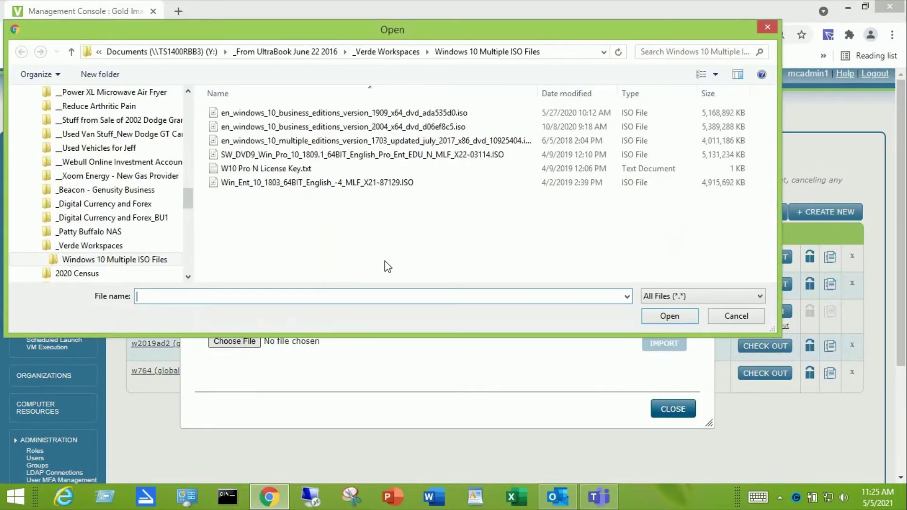
left_click(368, 118)
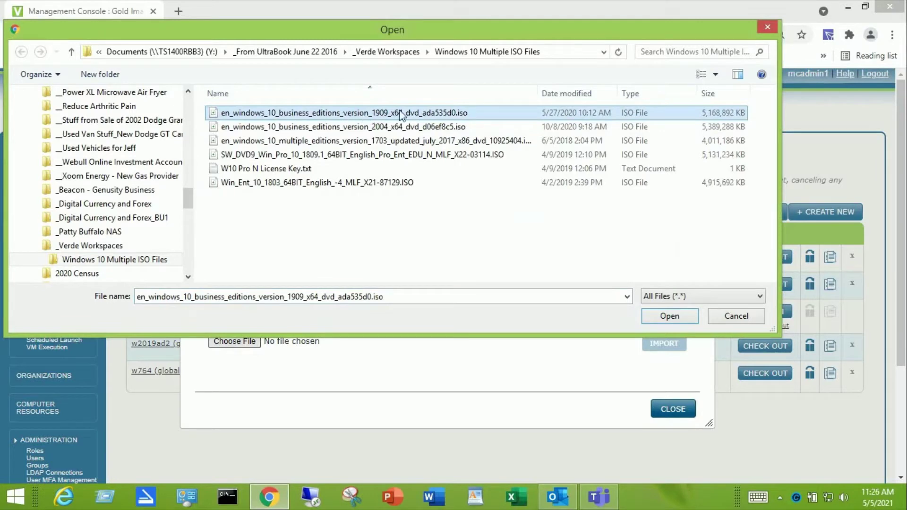
left_click(670, 317)
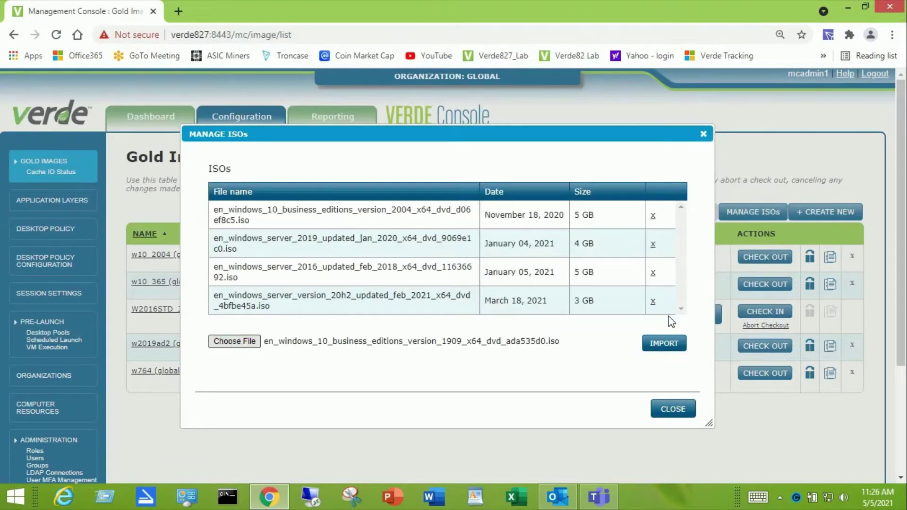
left_click(664, 350)
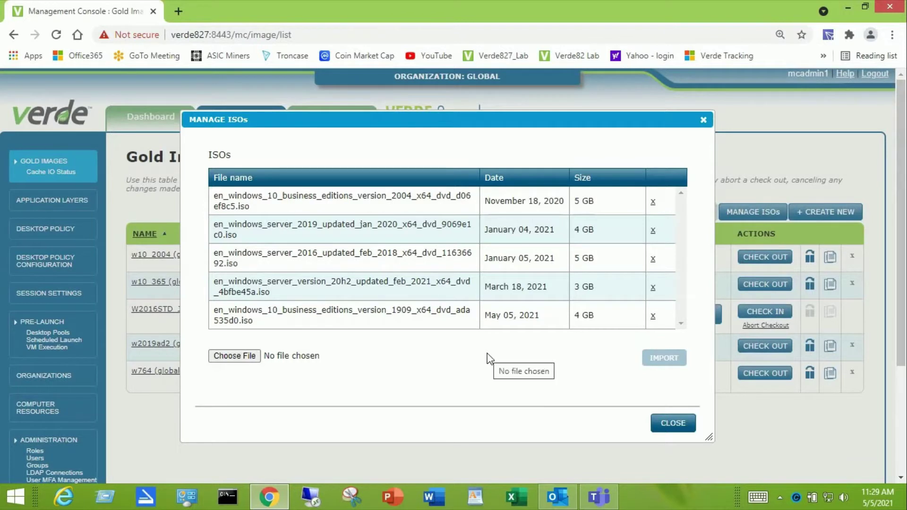
left_click(674, 425)
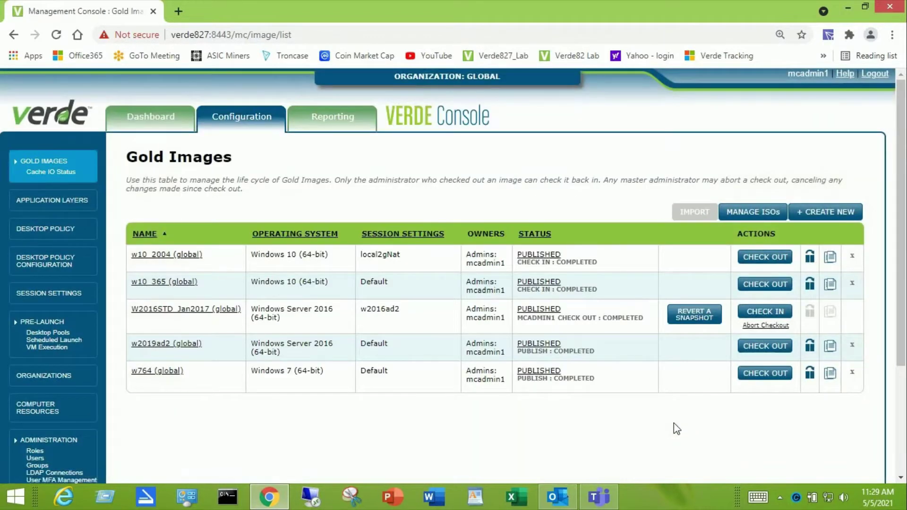
Create new gold image 'w10_1909', titled 'Windows 10 64-bit_1909', with Windows 10 (64-bit) as operating system
left_click(827, 215)
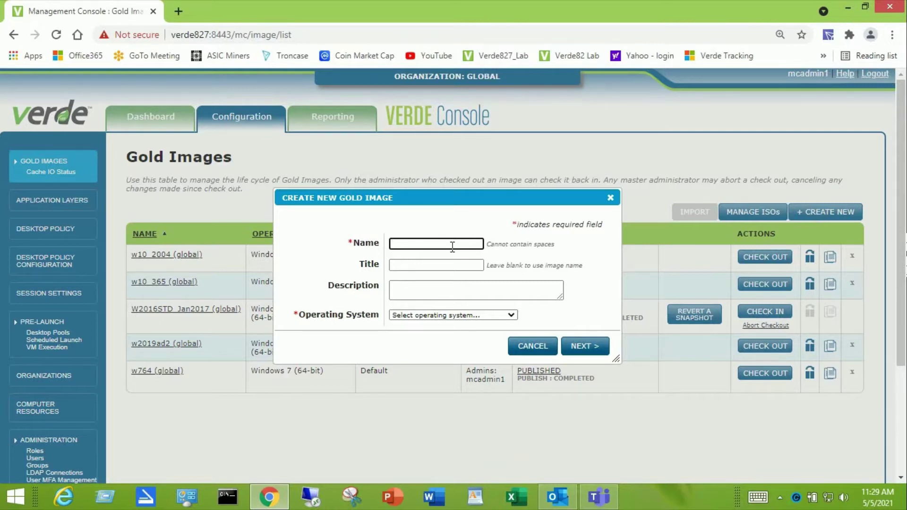
type("w10_1909")
left_click(444, 266)
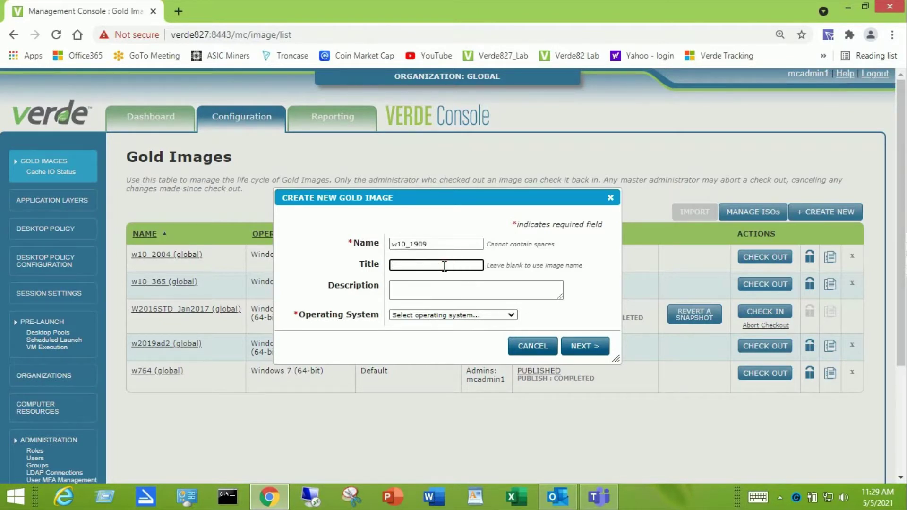
type("Windows 10 64-bit_1909")
left_click(443, 293)
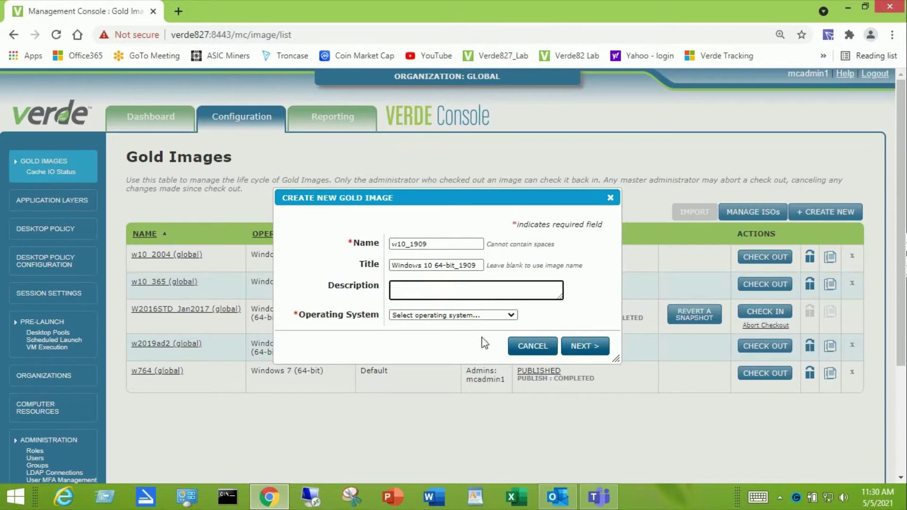
left_click(512, 316)
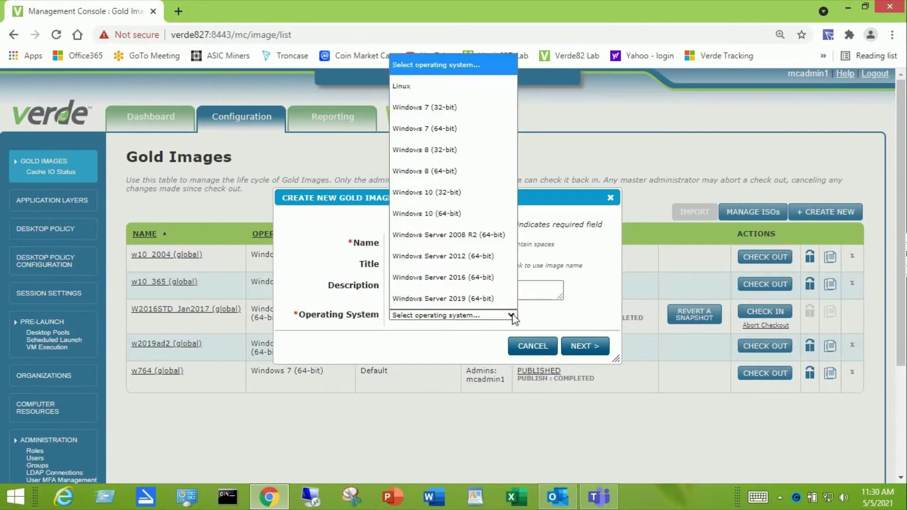
left_click(444, 219)
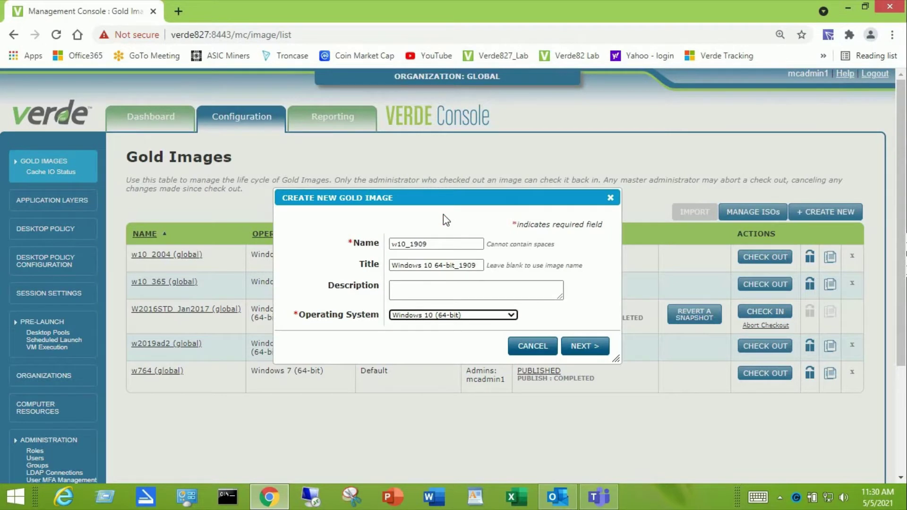
left_click(581, 347)
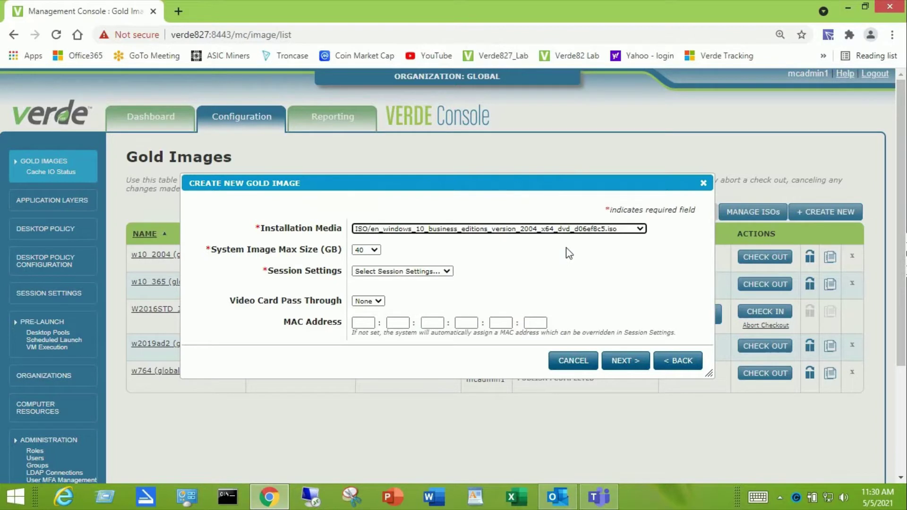
Install from the Windows 10 1909 ISO, with 50 GB maximum image size and Default session settings
left_click(644, 233)
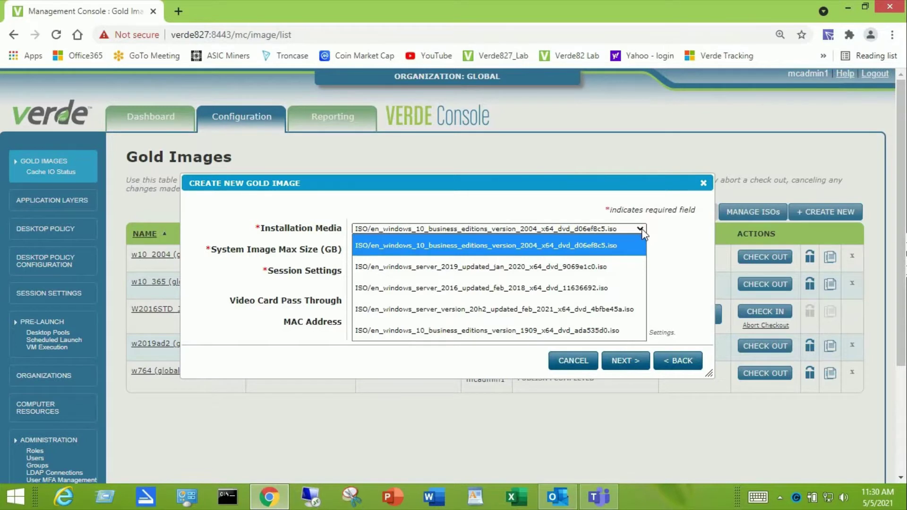
left_click(440, 329)
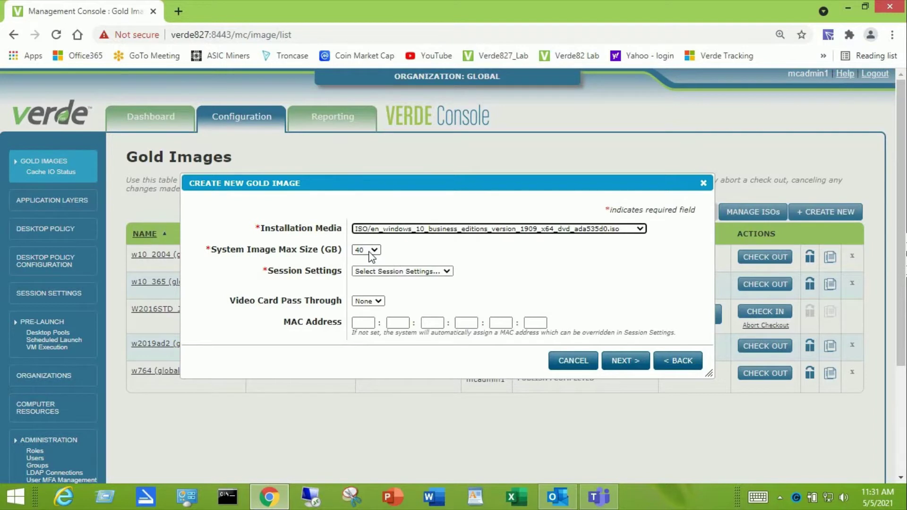
left_click(374, 250)
scroll(376, 227, "down", 3)
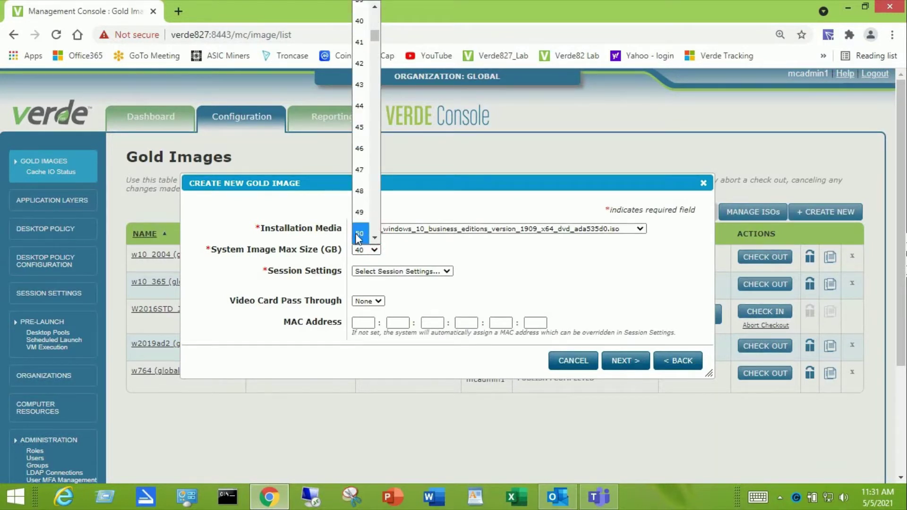
left_click(357, 233)
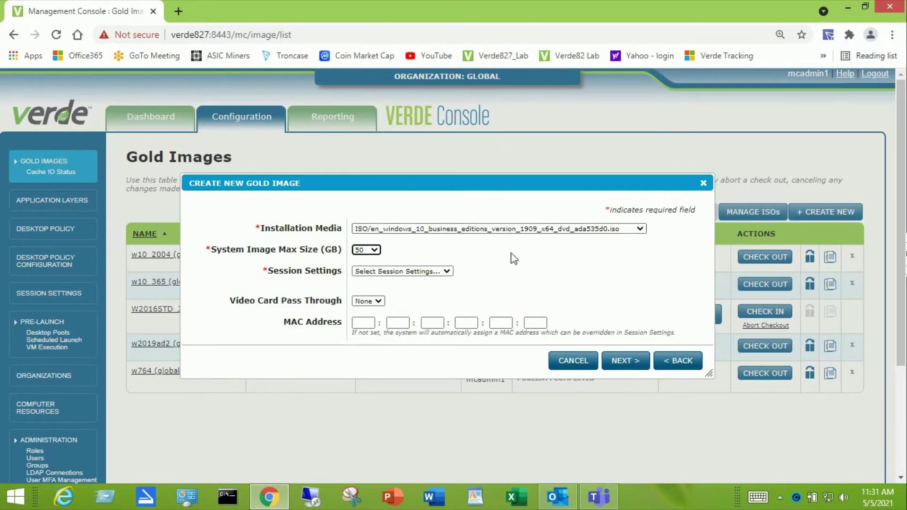
left_click(447, 272)
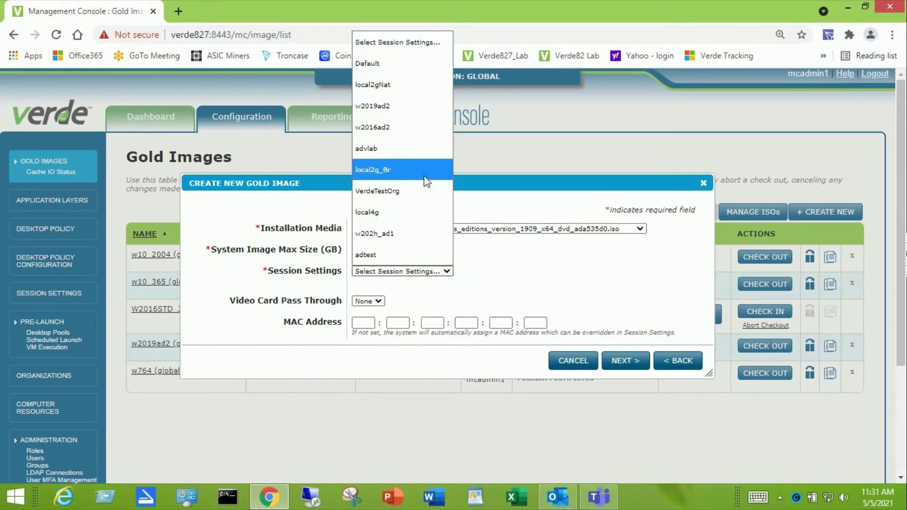
left_click(396, 67)
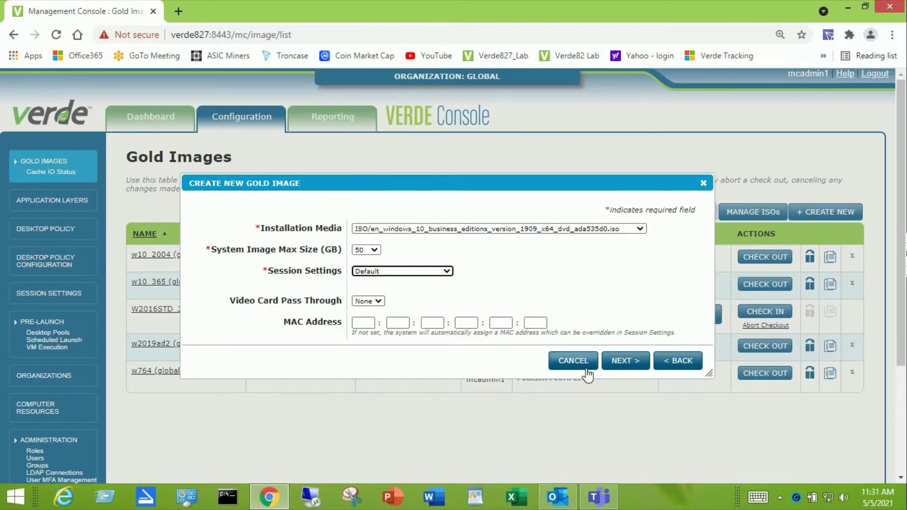
Add the admin user as a user owner and create the w10_1909 gold image
left_click(623, 361)
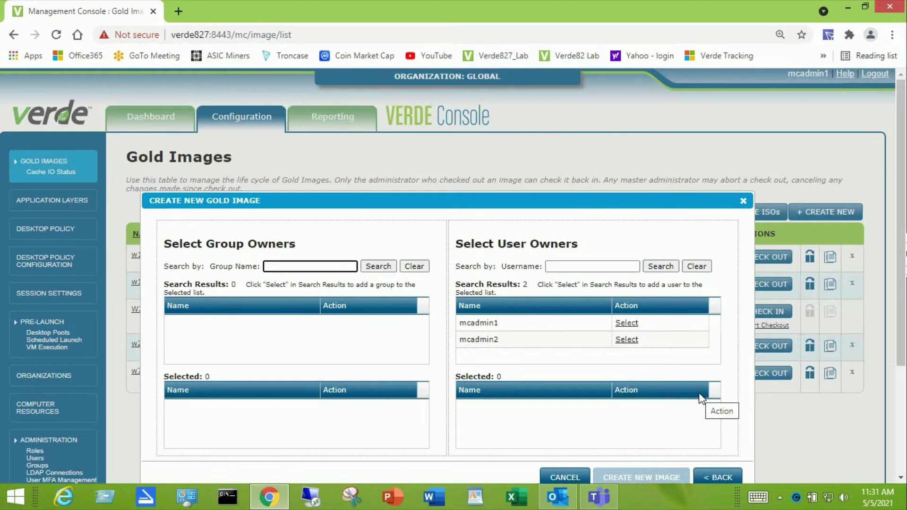
left_click(626, 323)
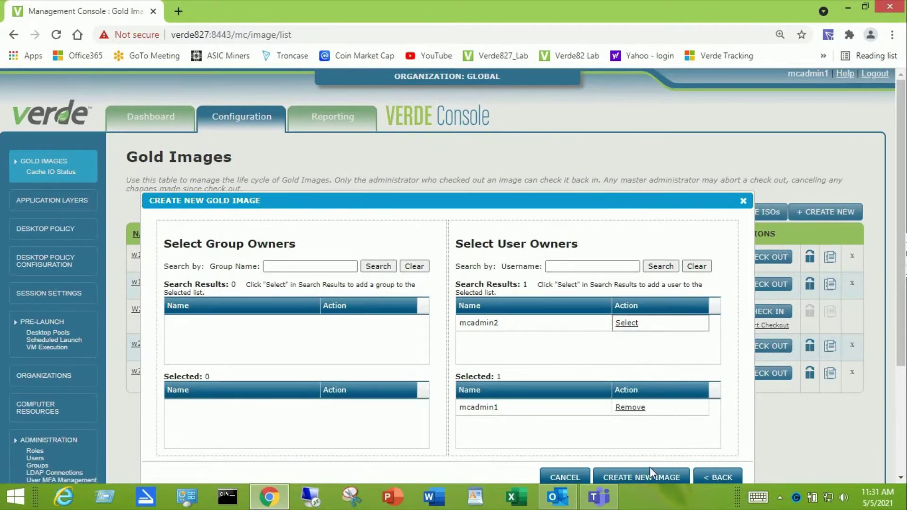
left_click_drag(603, 199, 594, 134)
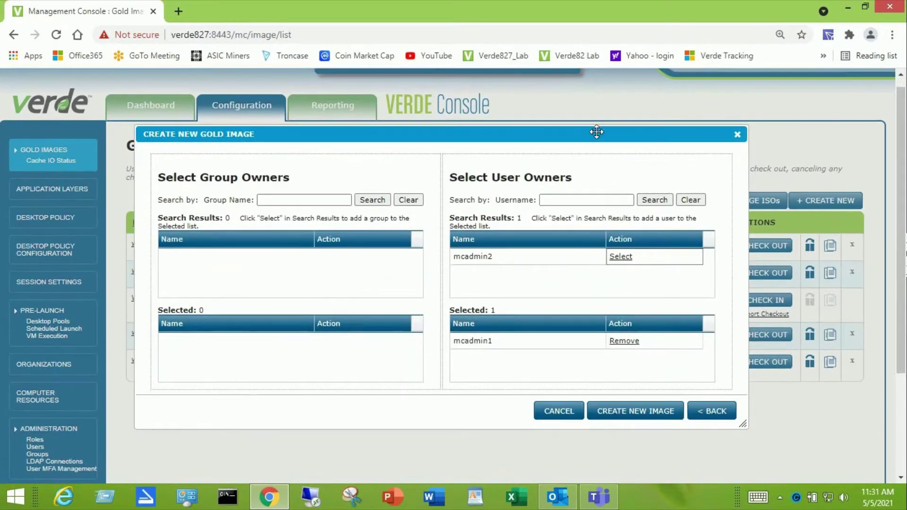
left_click(646, 417)
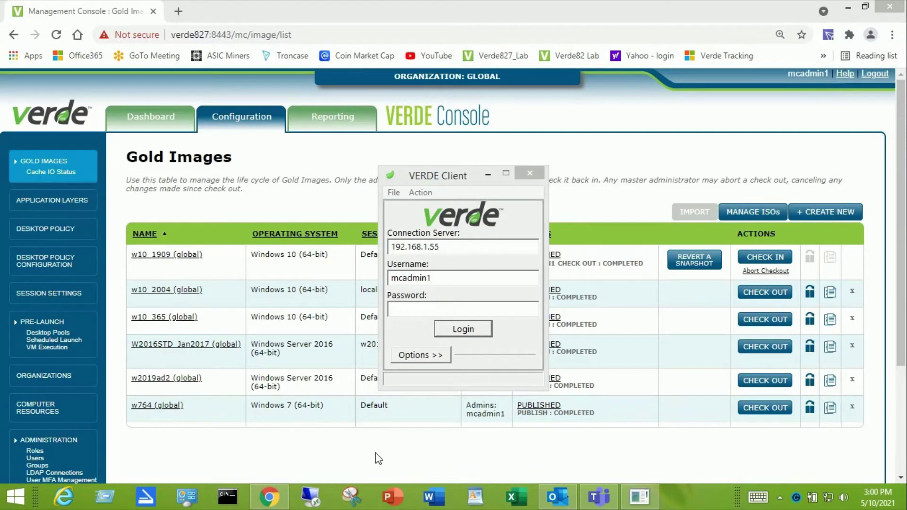
Enter the account password in the VERDE Client login window
left_click(428, 310)
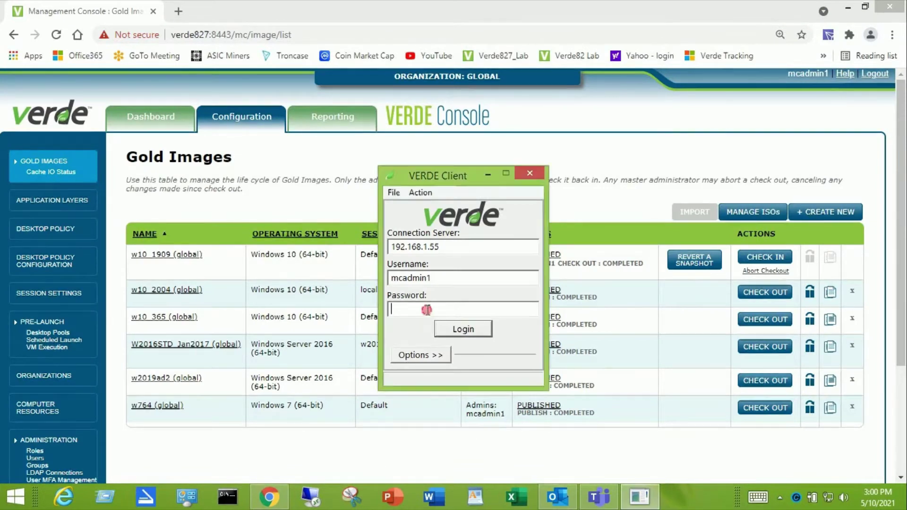
type("password")
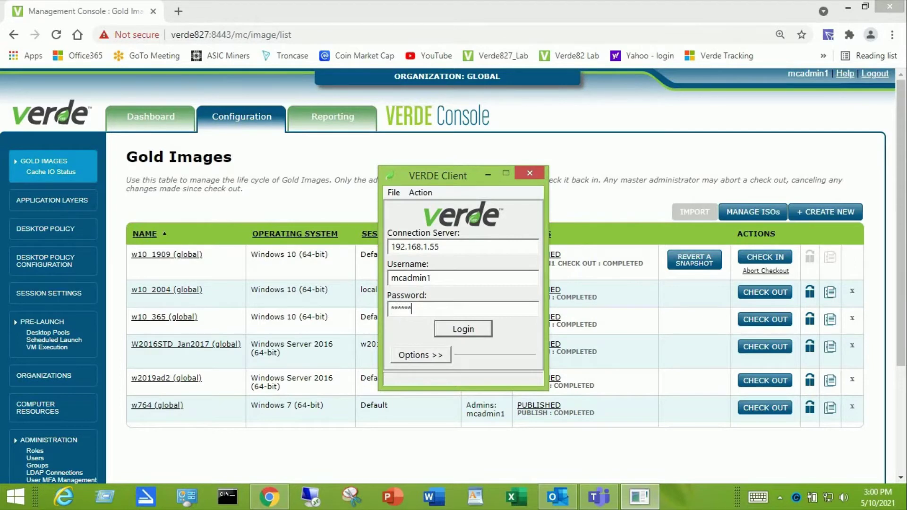
Log in to 192.168.1.55 and connect to the Windows 10 64-bit_1909 desktop over SPICE
left_click(470, 330)
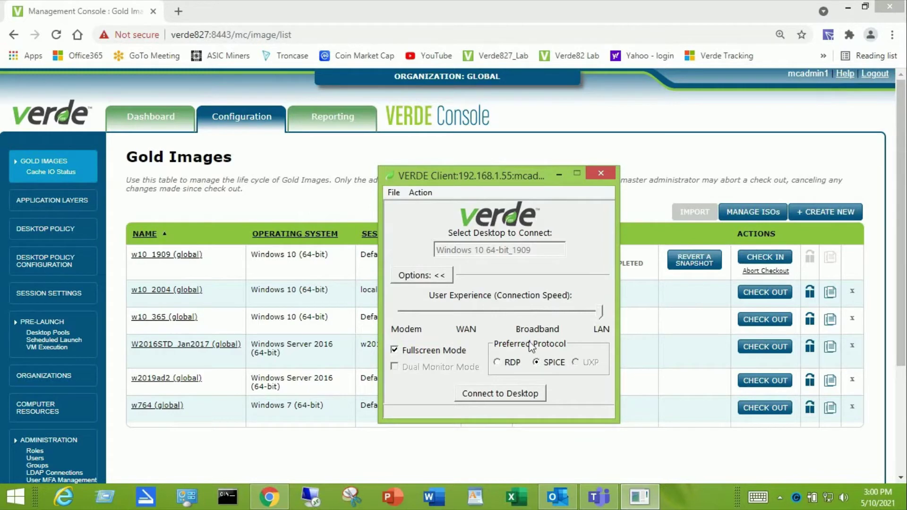
left_click(495, 397)
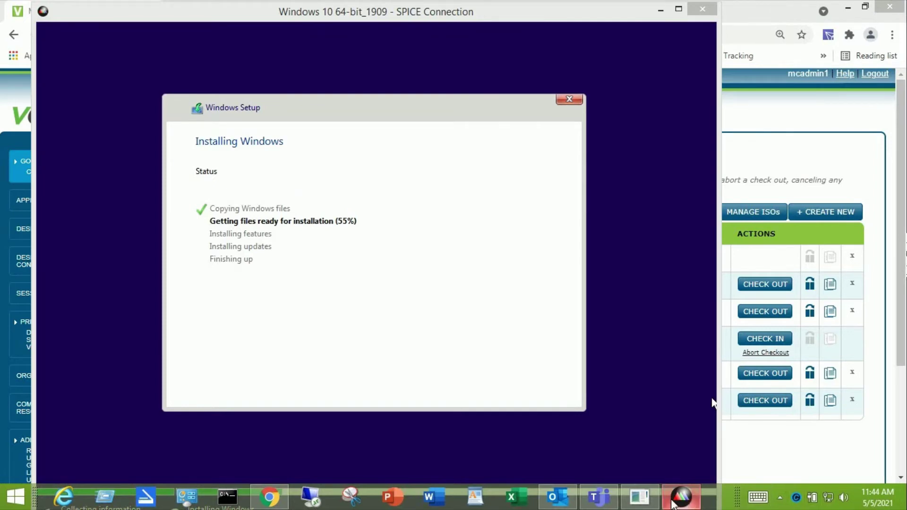
Return to the SPICE Connection window while Windows setup finishes installing
left_click(638, 501)
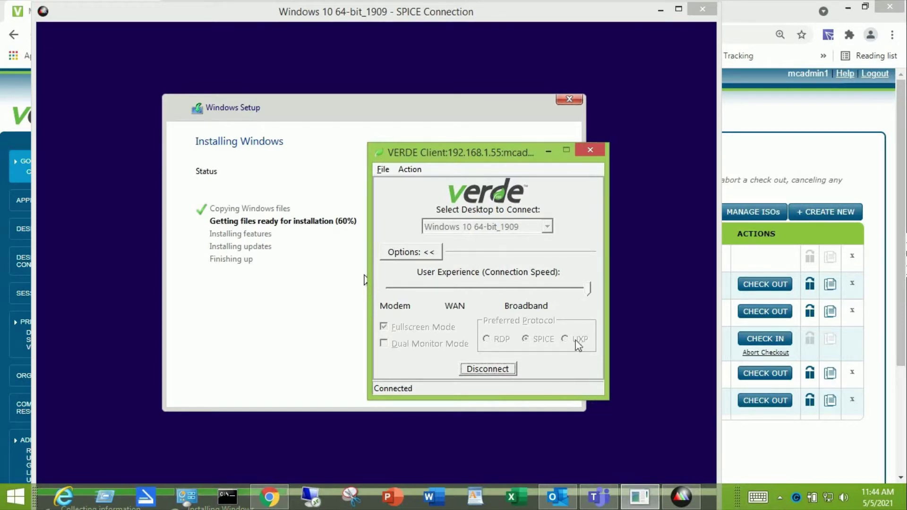
mouse_move(684, 499)
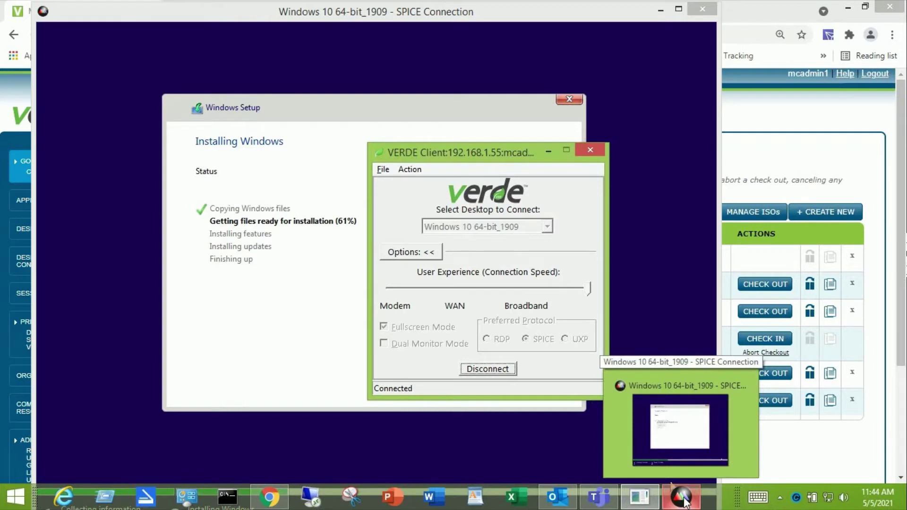
left_click(684, 500)
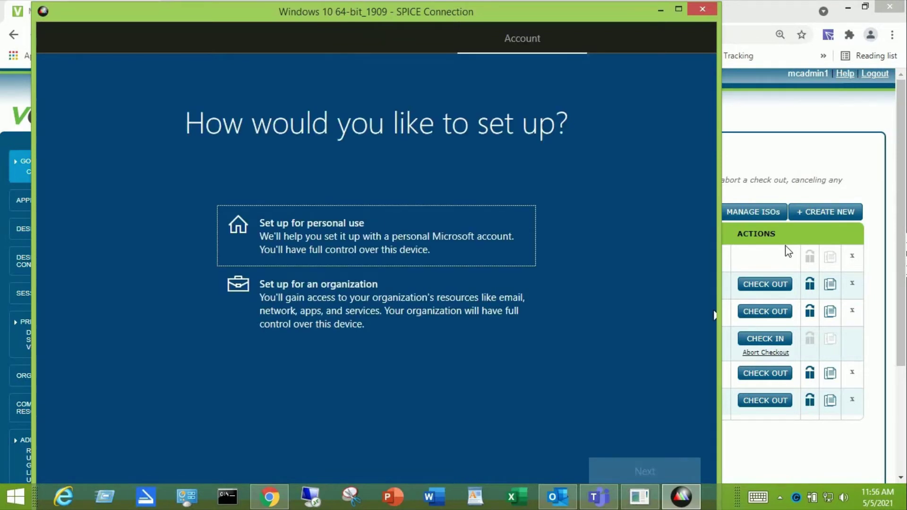
Choose 'Set up for an organization', then use domain join instead of online sign-in
left_click(364, 308)
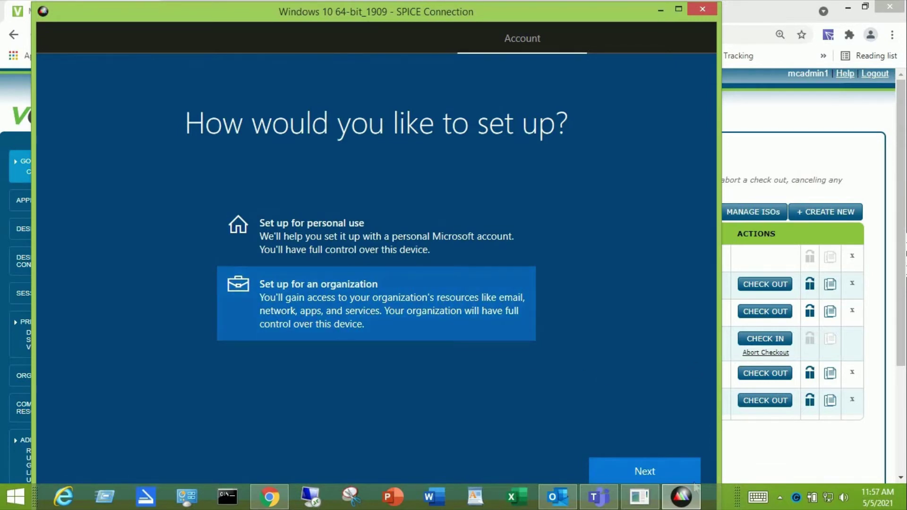
left_click(672, 475)
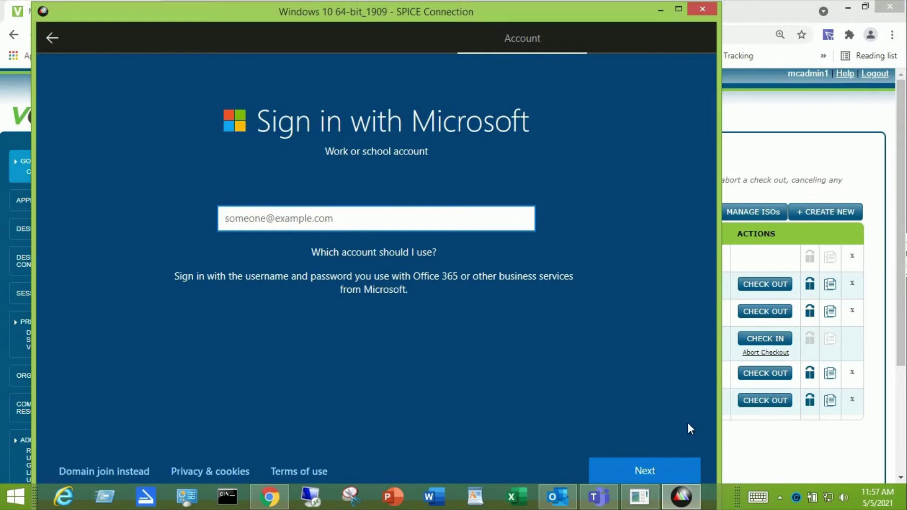
left_click(110, 472)
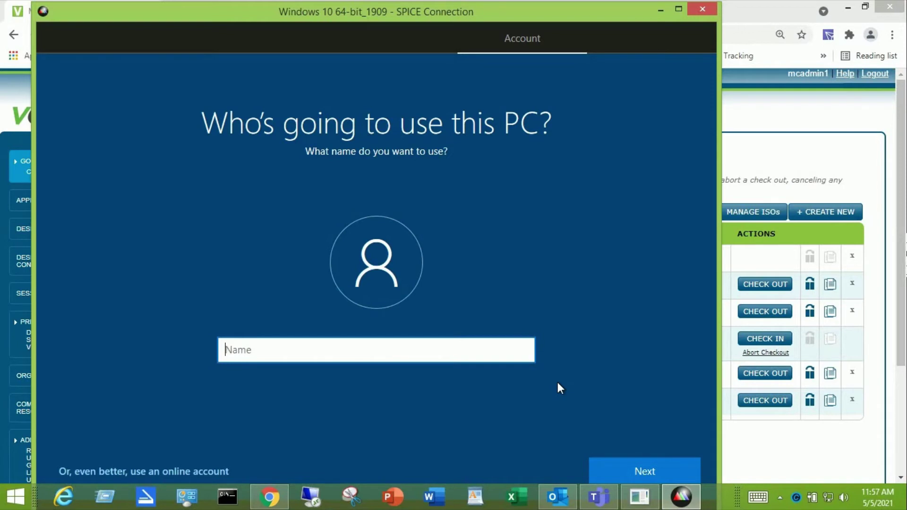
Create the local account 'mcadmin1', entering and confirming its password
type("mcadmin1")
left_click(634, 465)
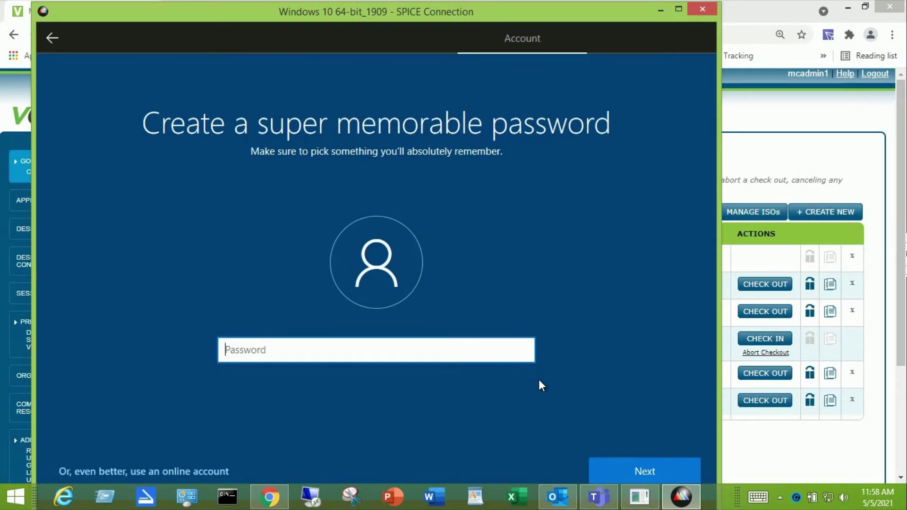
type("•••••••••")
left_click(646, 471)
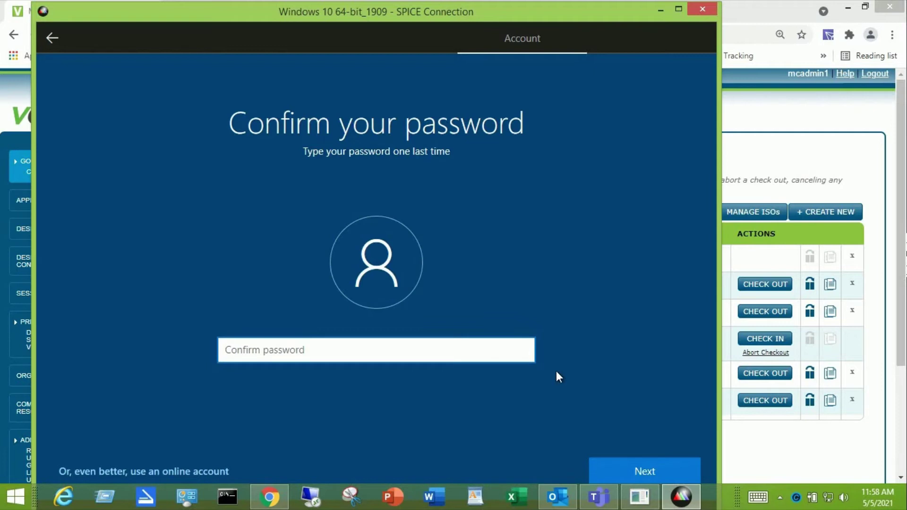
type("•••••••••")
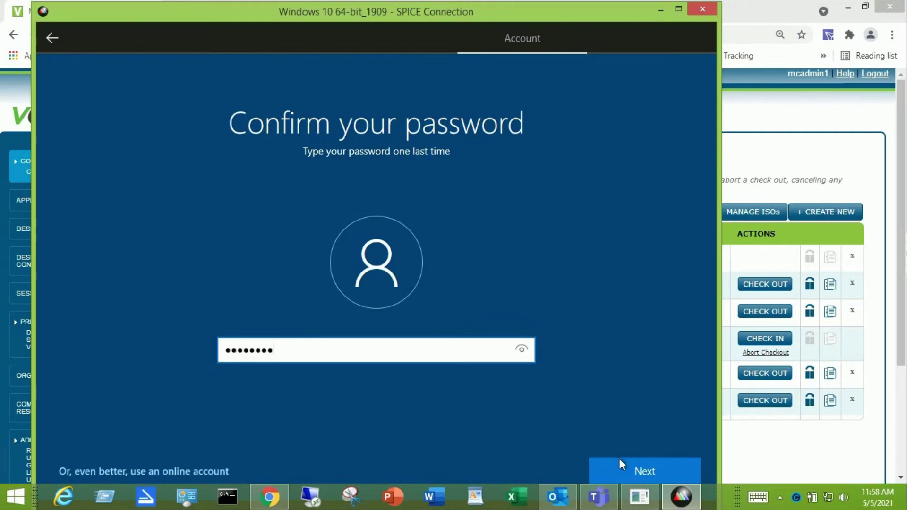
left_click(639, 468)
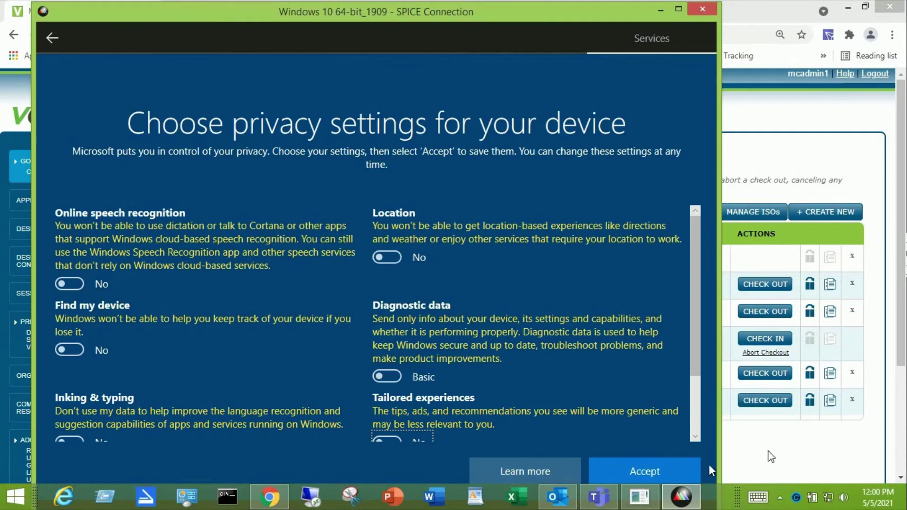
Accept the default privacy settings so Windows setup finishes and reaches the desktop
left_click(682, 464)
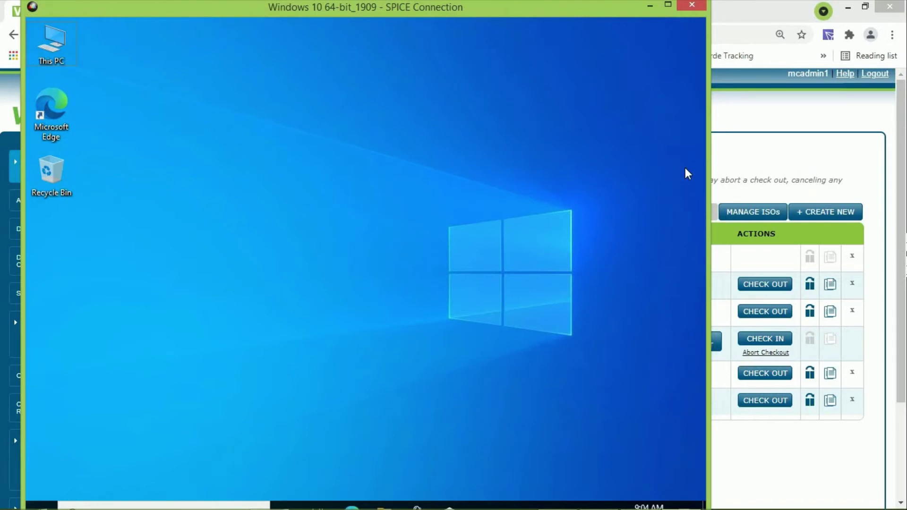
From This PC, run FinishWindowsInstall on the VERDE Finish Windows Install CD drive (F:)
double_click(58, 53)
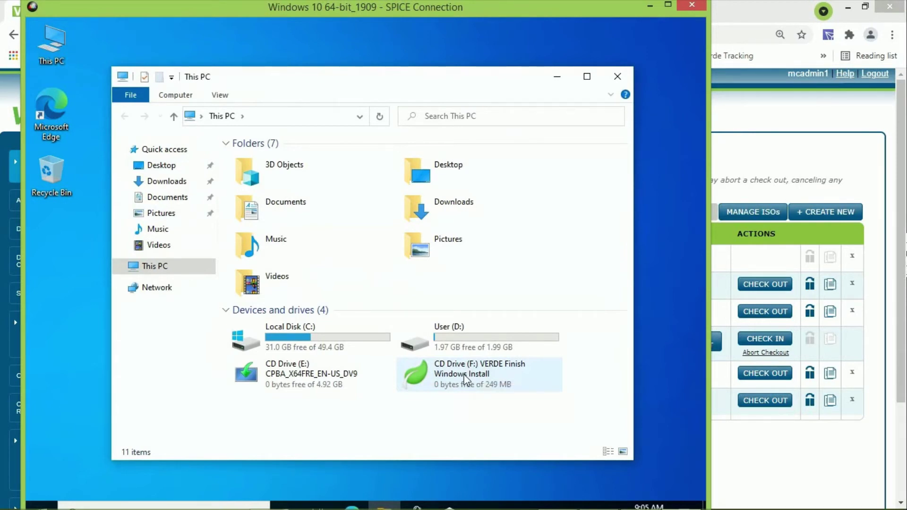
double_click(464, 376)
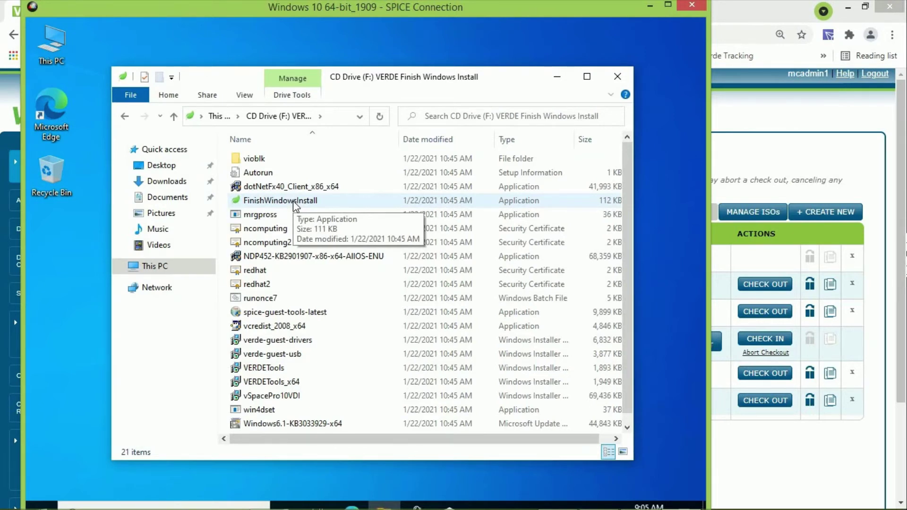
left_click(294, 204)
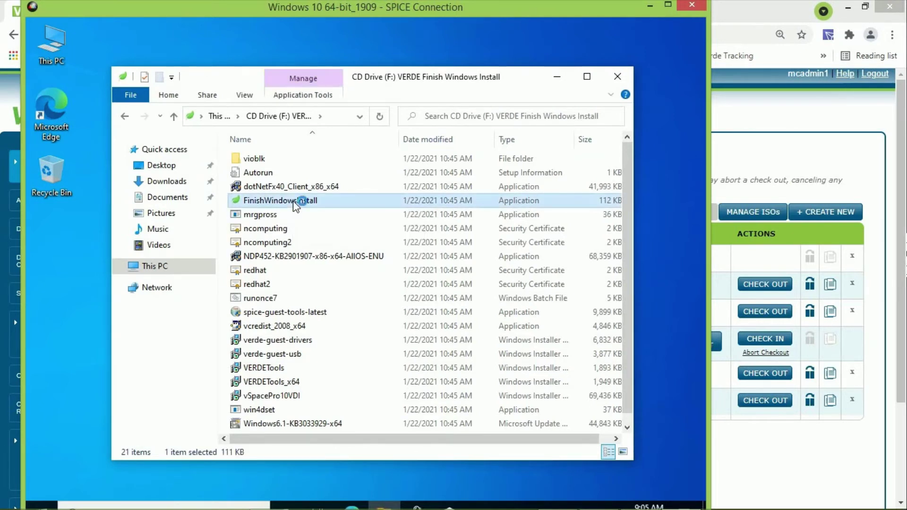
double_click(293, 201)
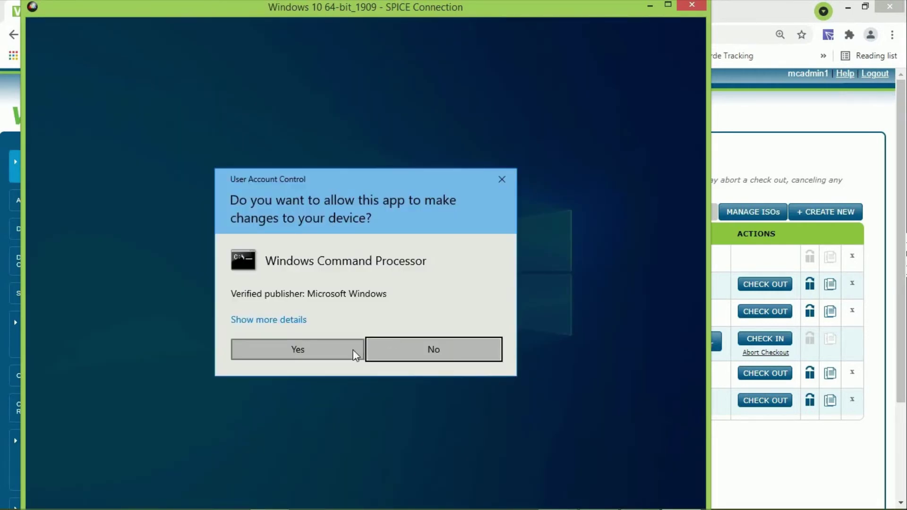
Allow Windows Command Processor to make changes so the finish script runs and shuts Windows down
left_click(293, 354)
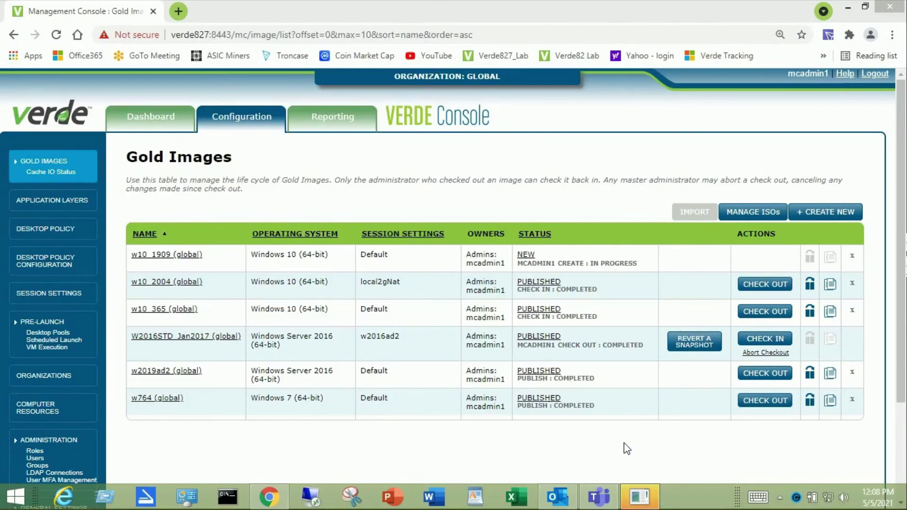
Restore the VERDE Client window and connect to the Windows 10 64-bit_1909 desktop
left_click(641, 497)
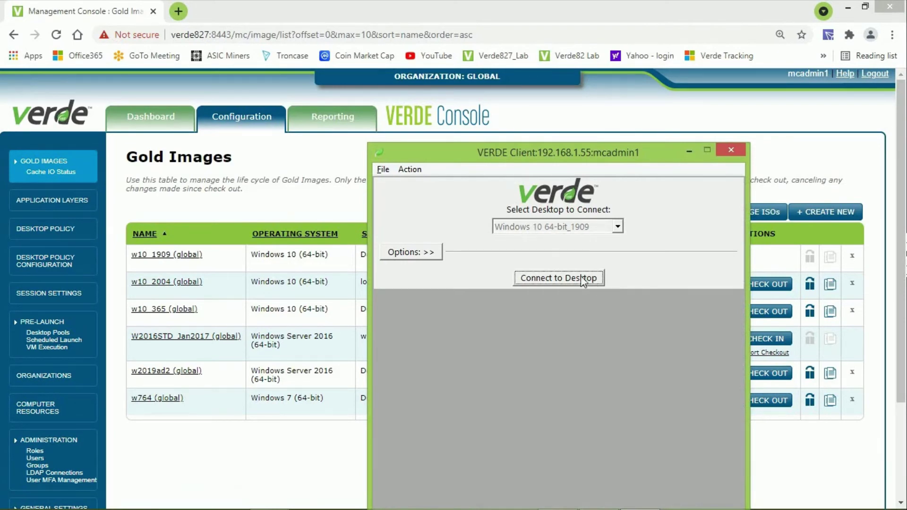
left_click(564, 276)
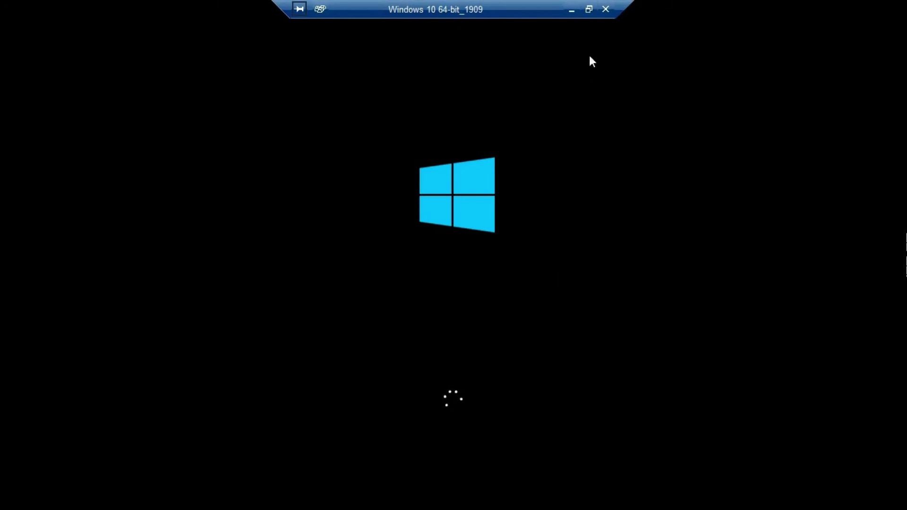
Exit full screen, then shut down the booted Windows 10 VM with Alt+F4 and OK
left_click(589, 10)
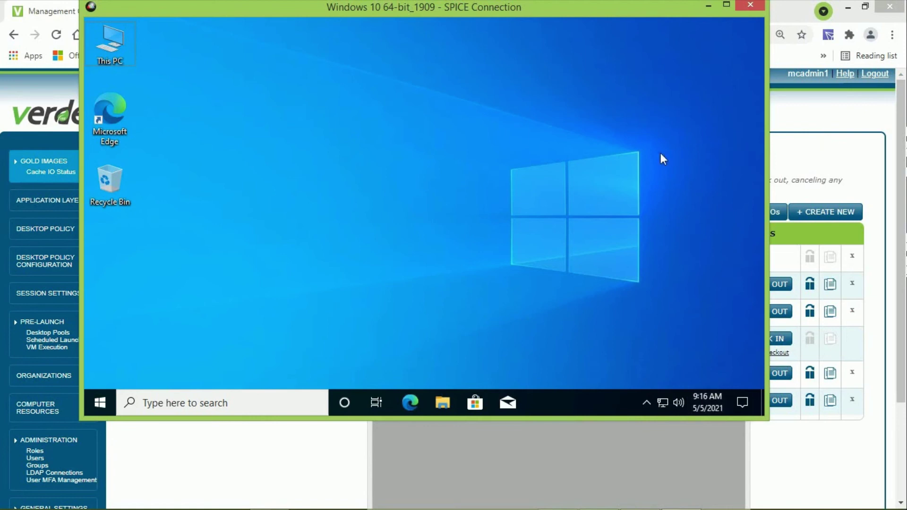
key("alt+F4")
left_click(430, 240)
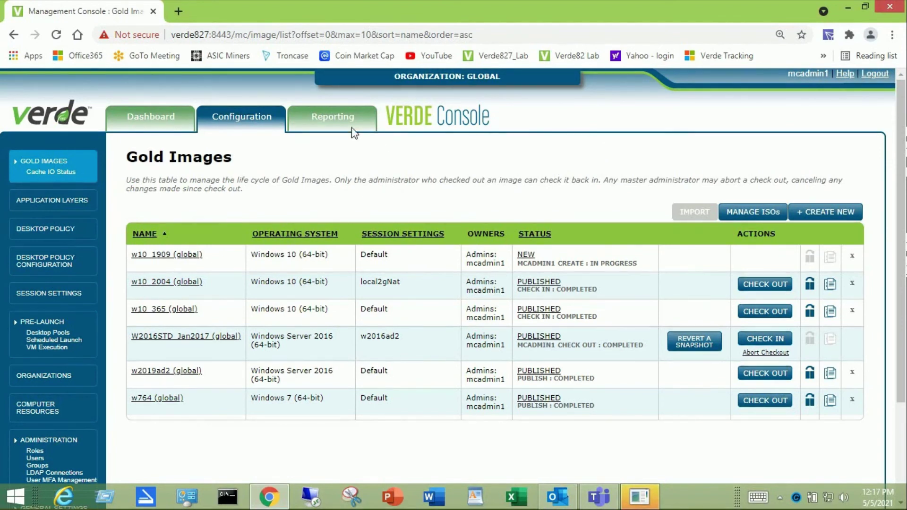
View the live sessions report with auto-refresh on, then switch to Configuration > Gold Images
mouse_move(346, 128)
mouse_move(340, 158)
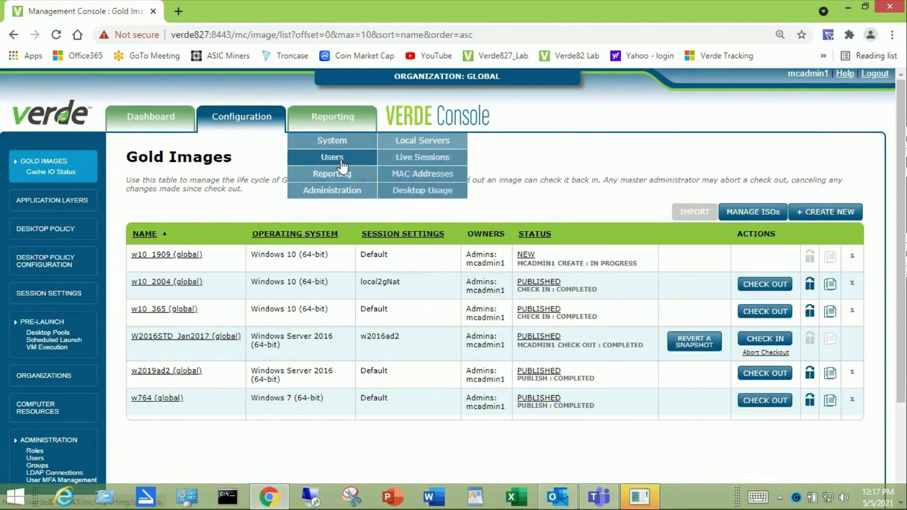
left_click(416, 158)
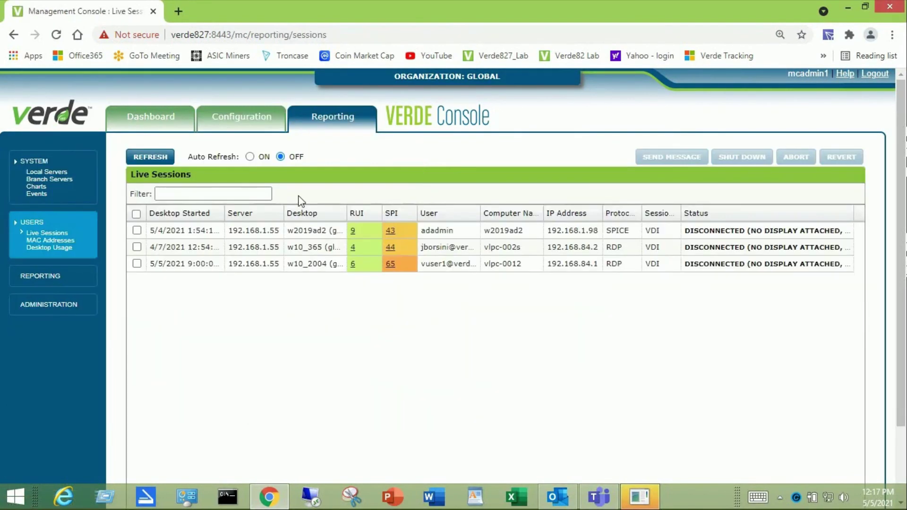
left_click(249, 156)
mouse_move(265, 125)
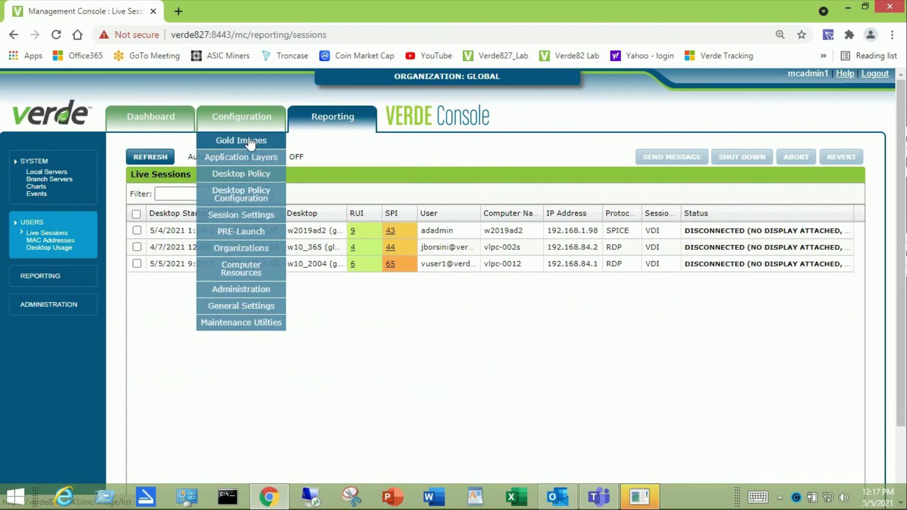
left_click(250, 141)
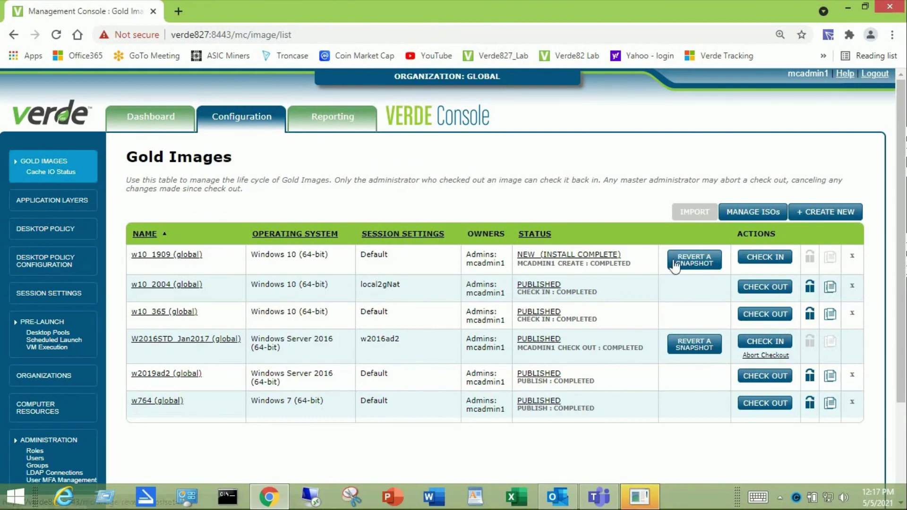
Check in w10_1909 and refresh the list until it shows PUBLISHED
left_click(772, 257)
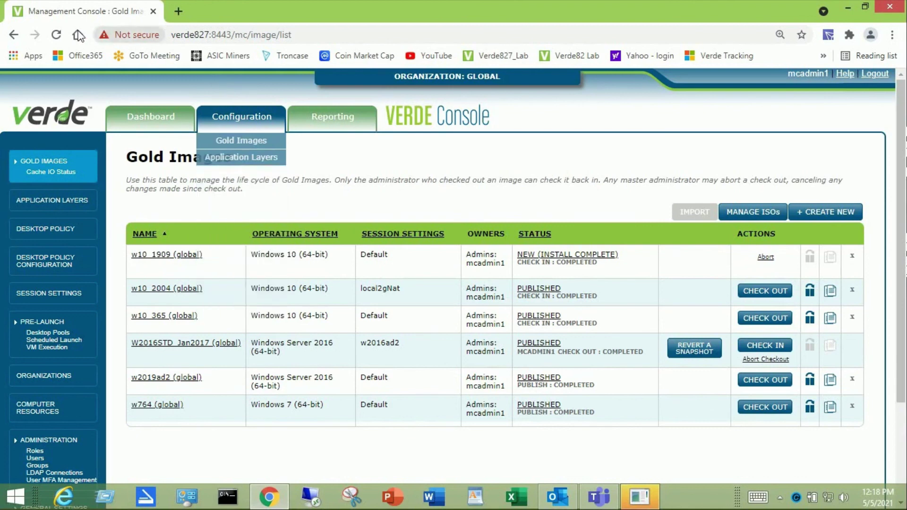
left_click(57, 35)
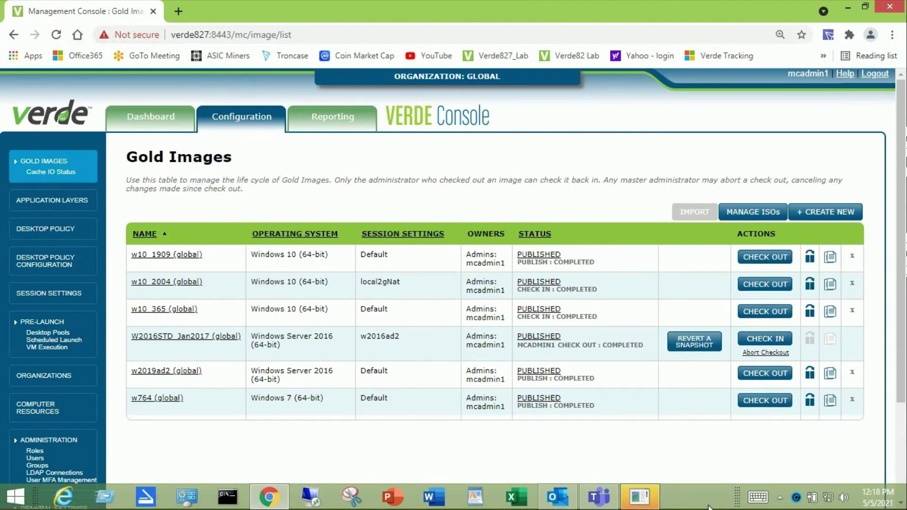